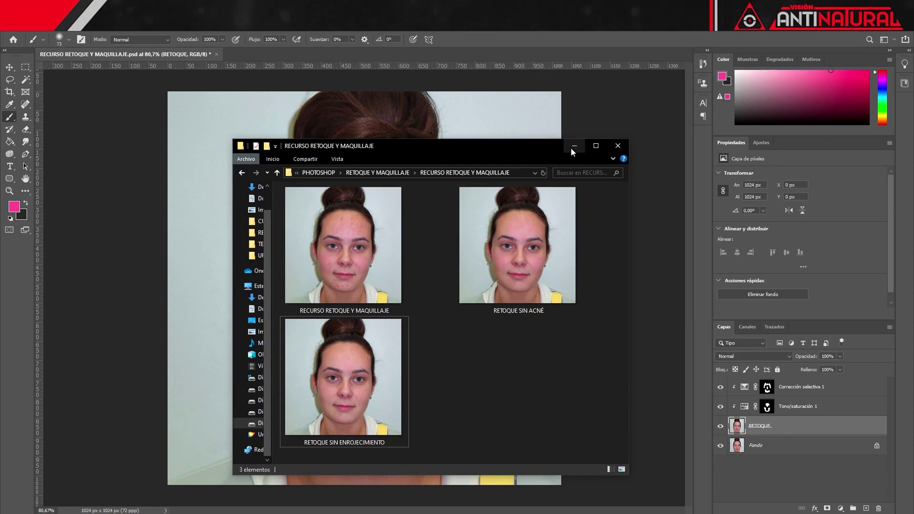
# Minimize the reference portraits folder so the retouch document is back in view.
pyautogui.click(573, 150)
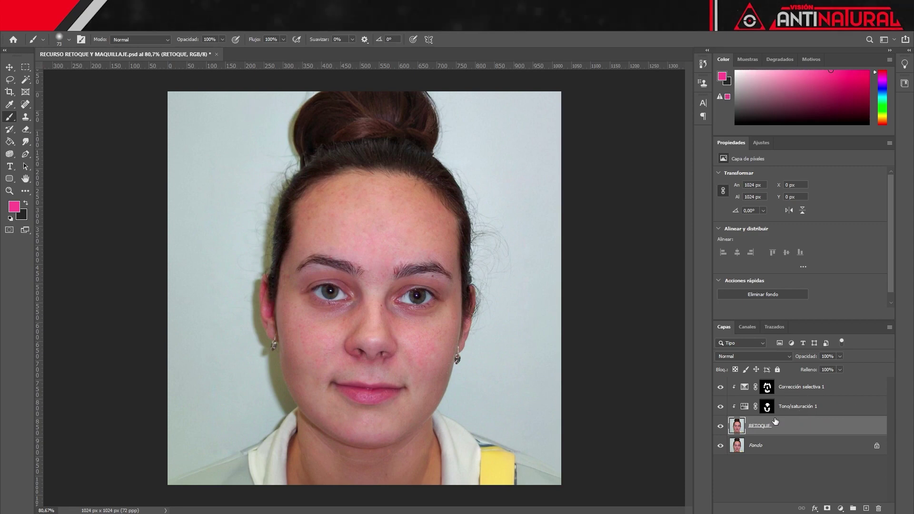
# Duplicate the RETOQUE layer and its adjustments, and merge the copies into one pixel layer.
pyautogui.keyDown('shift'); pyautogui.click(804, 387); pyautogui.keyUp('shift')
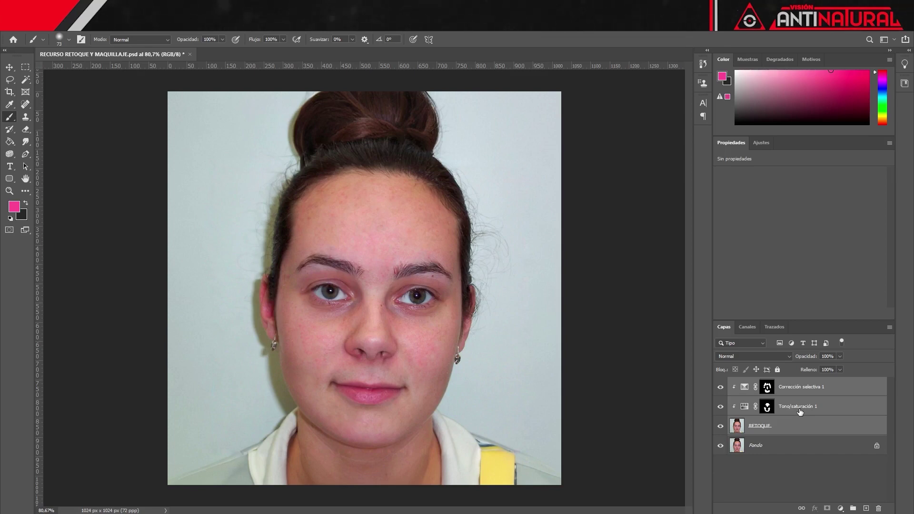
pyautogui.hotkey('ctrl', 'j')
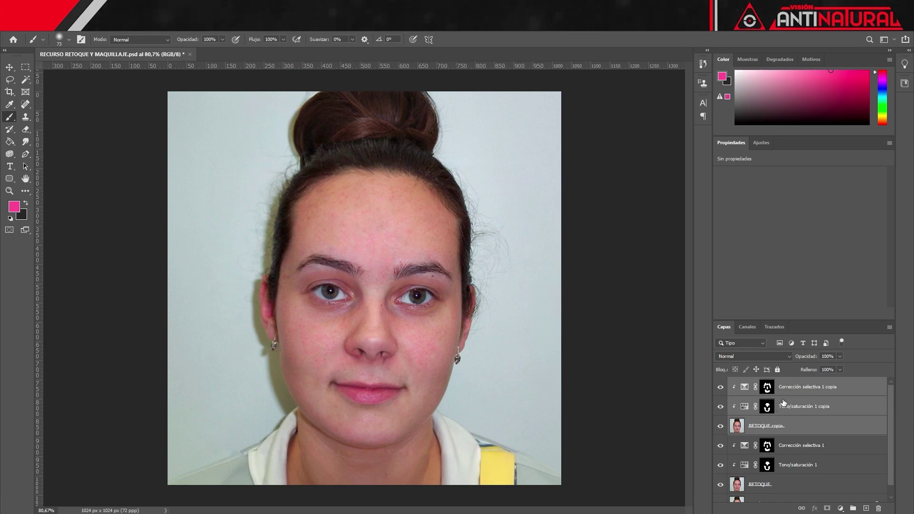
pyautogui.hotkey('ctrl', 'e')
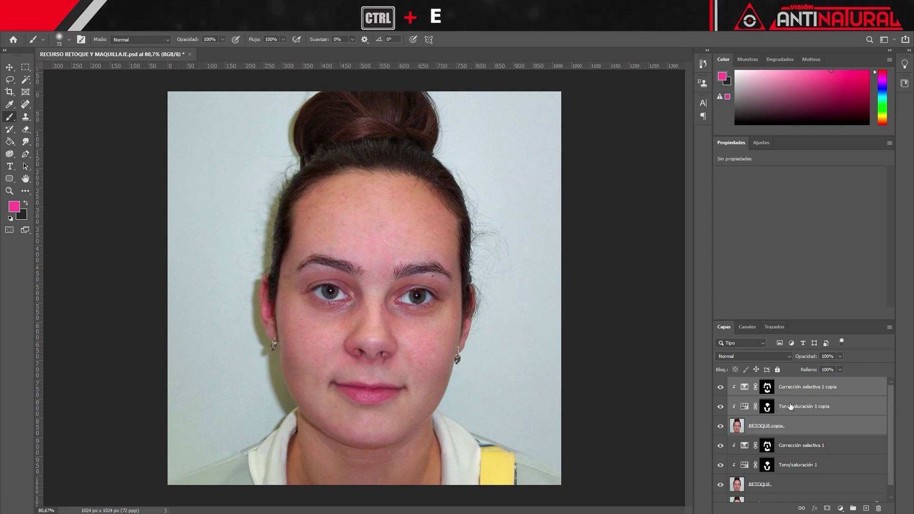
# Group the original RETOQUE layers and name the group RETOQUE INICIAL.
pyautogui.click(791, 407)
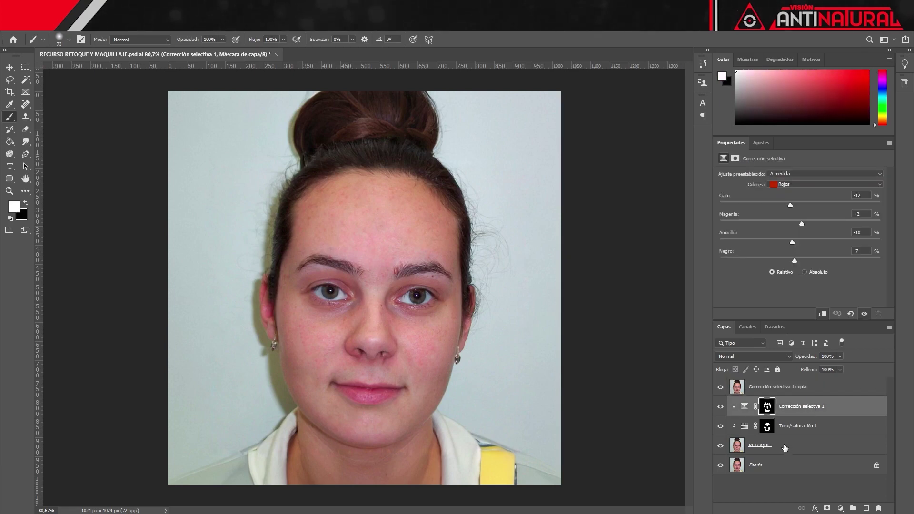
pyautogui.keyDown('shift'); pyautogui.click(785, 447); pyautogui.keyUp('shift')
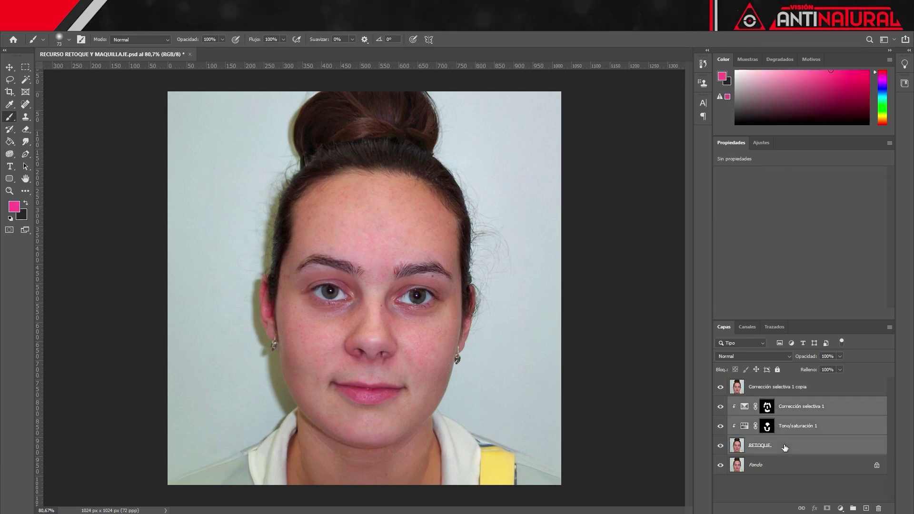
pyautogui.hotkey('ctrl', 'g')
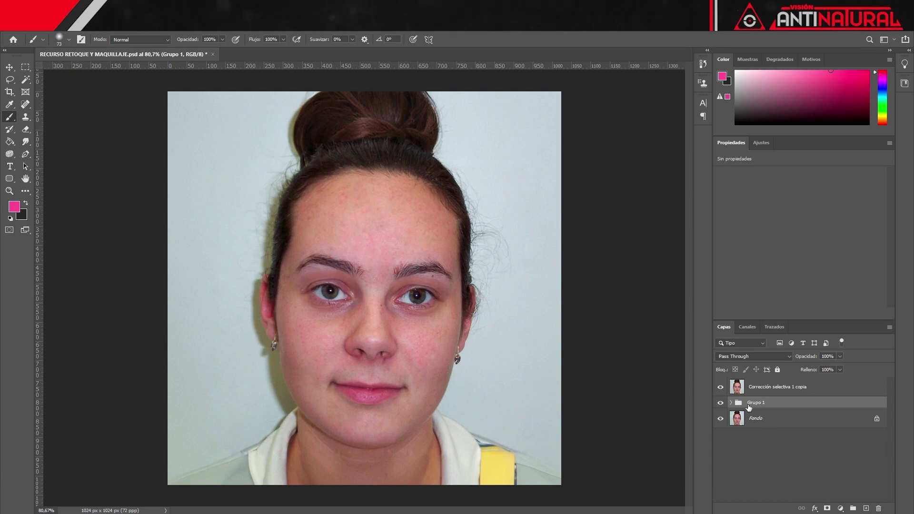
pyautogui.write('RETOQUE INICIAL')
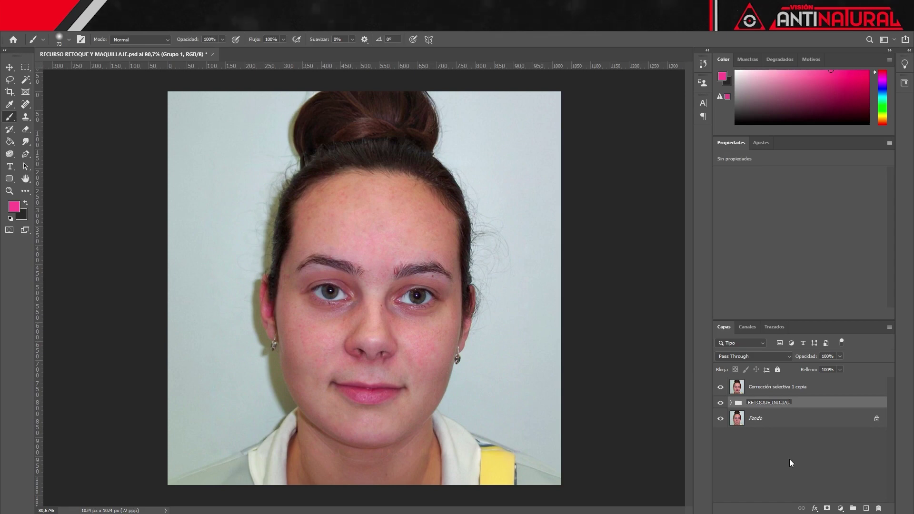
# Hide the RETOQUE INICIAL group and rename the merged layer FILTRO PASO ALTO.
pyautogui.click(789, 459)
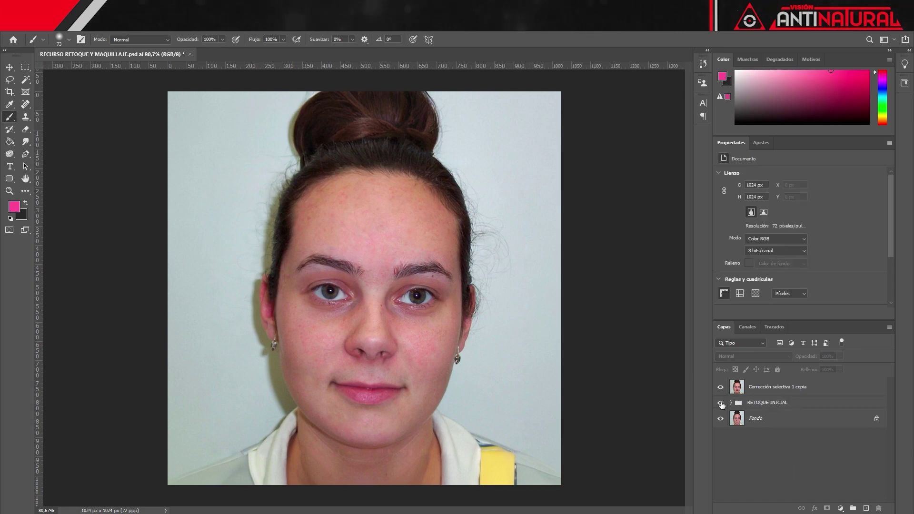
pyautogui.click(721, 403)
pyautogui.doubleClick(781, 386)
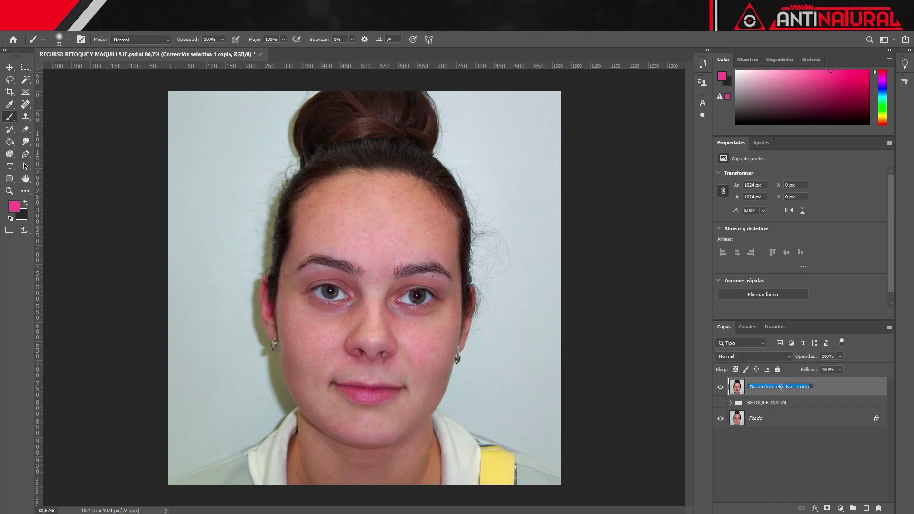
pyautogui.write('FILTRO PASO ALTO')
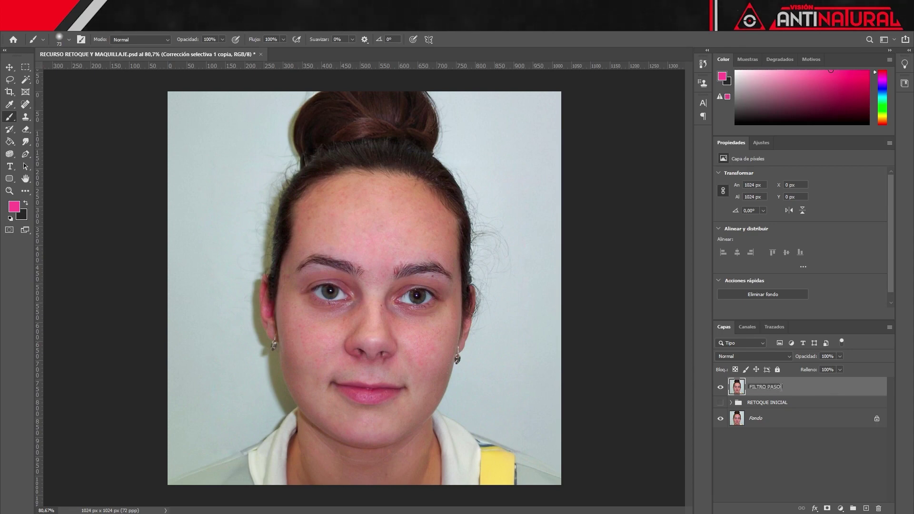
pyautogui.click(800, 453)
# Duplicate FILTRO PASO ALTO to create the FILTRO PASO ALTO copia layer.
pyautogui.click(781, 389)
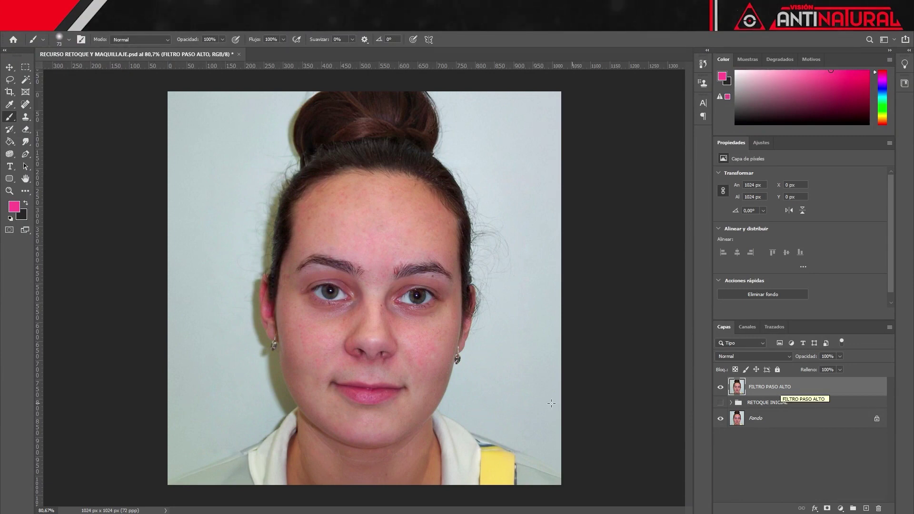
pyautogui.hotkey('alt', 'Tab')
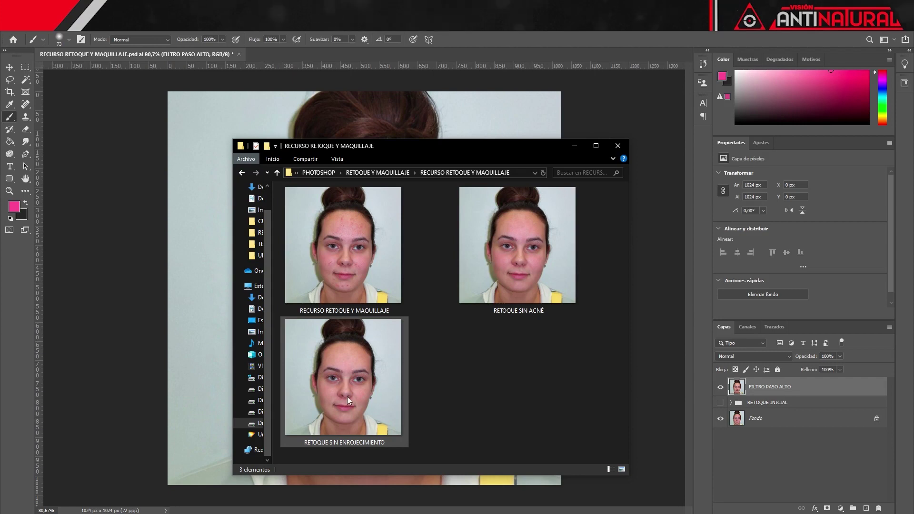
pyautogui.click(761, 391)
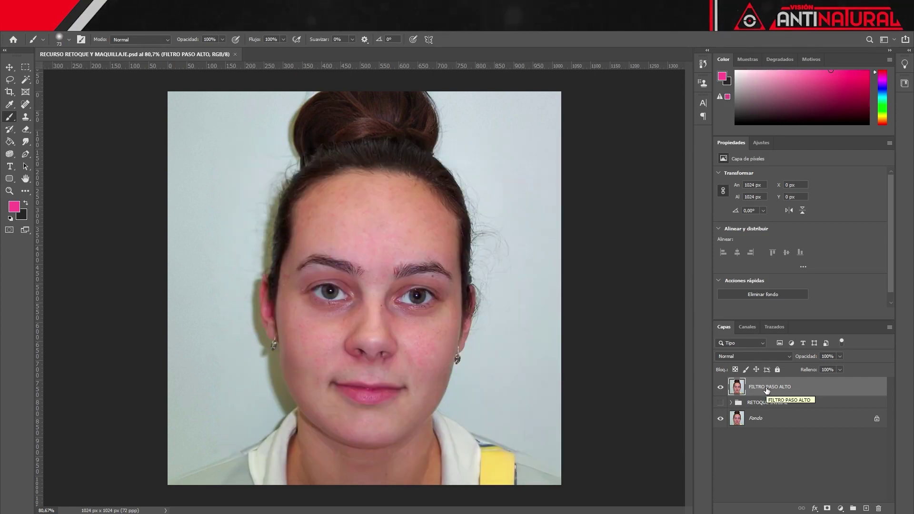
pyautogui.hotkey('ctrl', 'j')
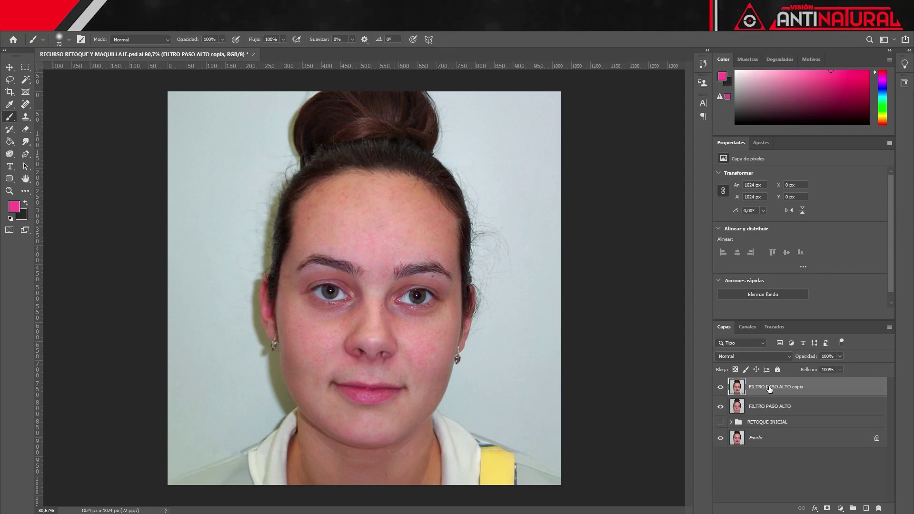
pyautogui.rightClick(769, 389)
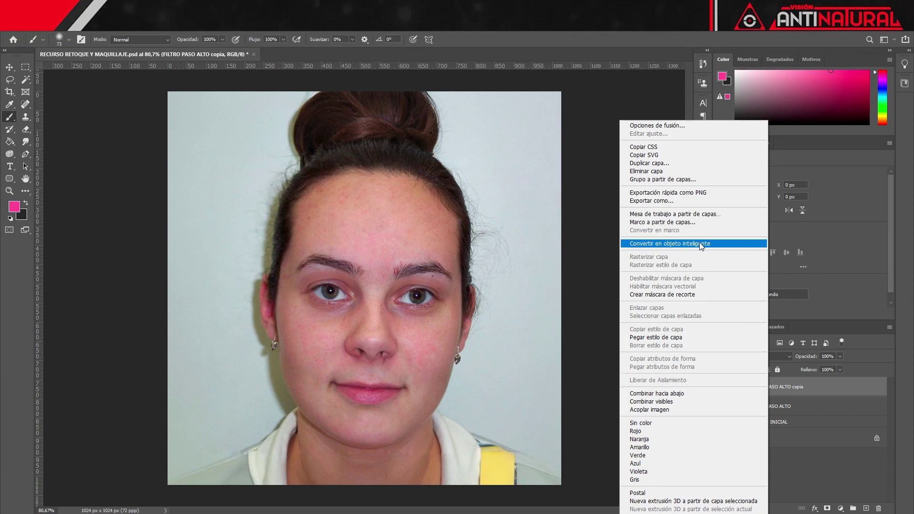
# Convert FILTRO PASO ALTO copia to a smart object and apply an Invertir smart filter.
pyautogui.click(700, 245)
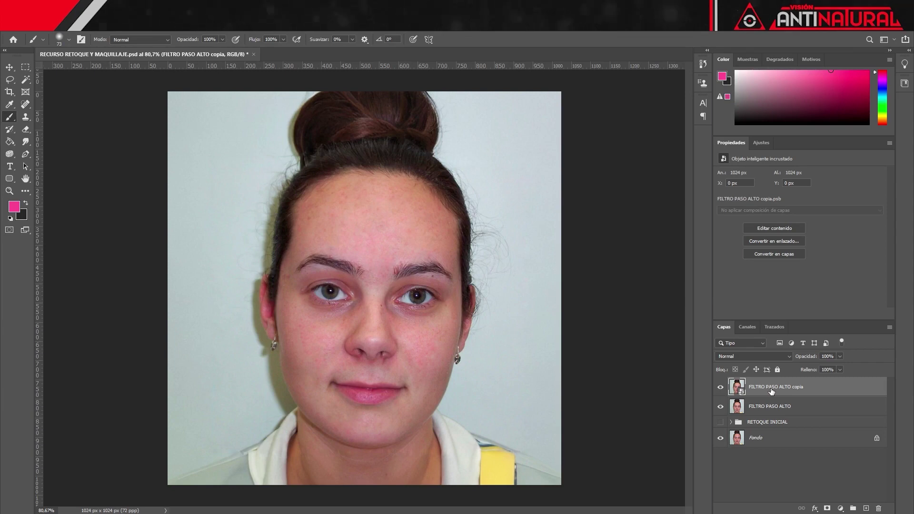
pyautogui.hotkey('ctrl', 'i')
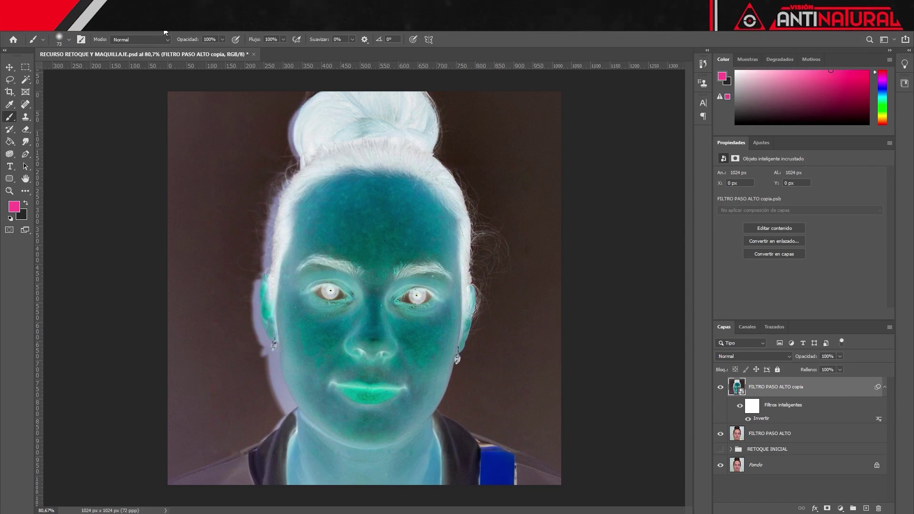
pyautogui.click(160, 31)
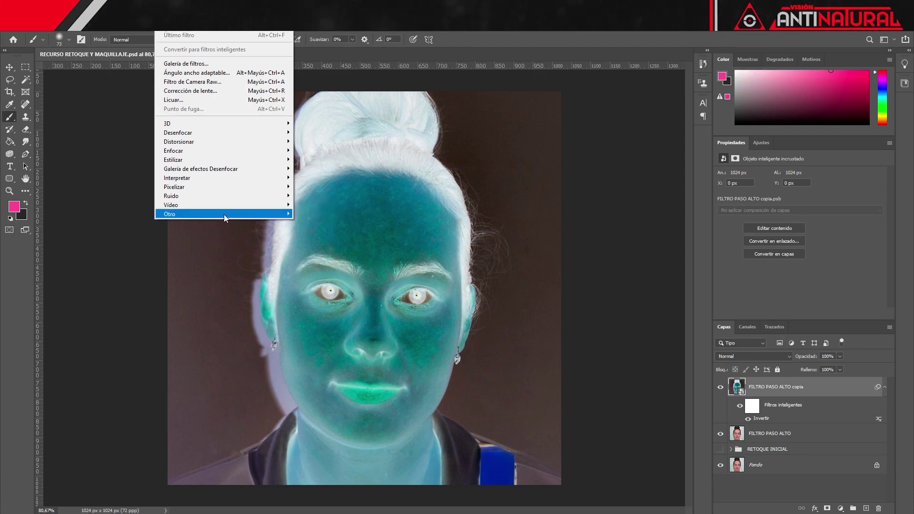
pyautogui.moveTo(221, 213)
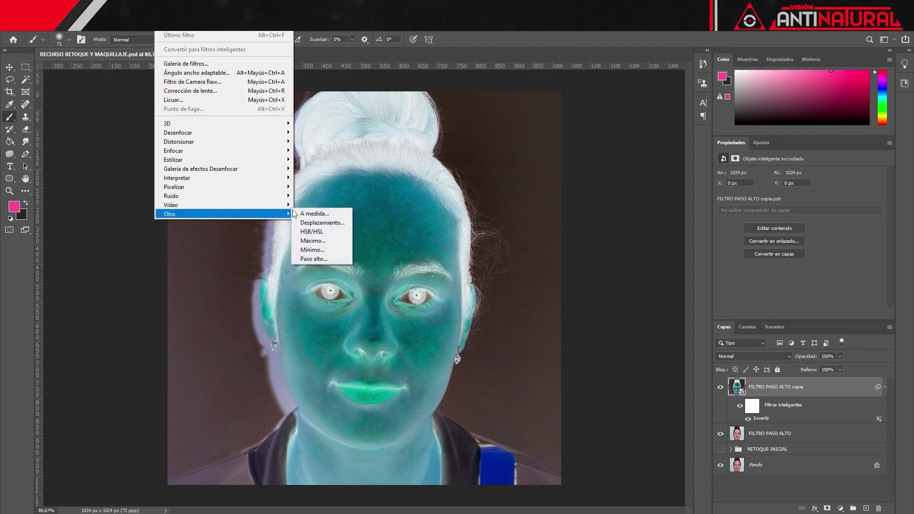
# Apply a Paso alto (High Pass) smart filter with a 3,0-pixel radius to the copy layer.
pyautogui.click(319, 259)
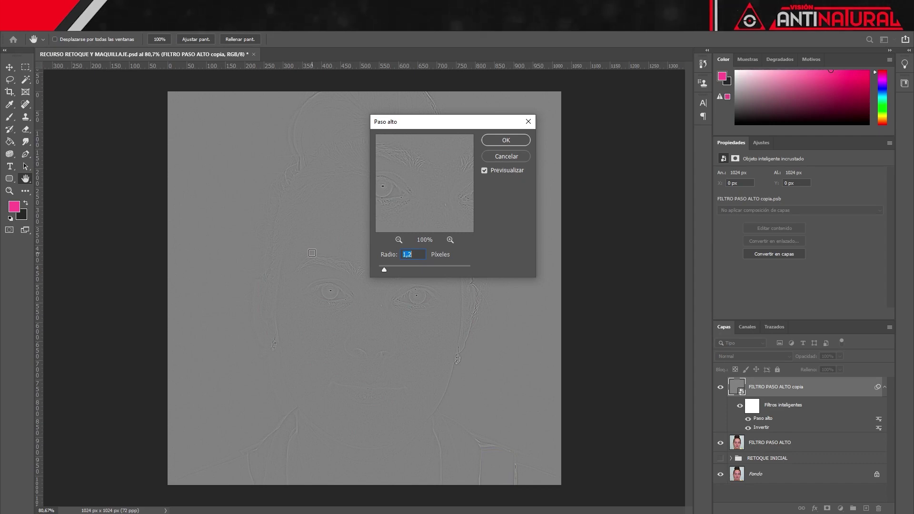
pyautogui.moveTo(396, 192)
pyautogui.mouseDown()
pyautogui.moveTo(442, 186)
pyautogui.moveTo(404, 191)
pyautogui.moveTo(416, 192)
pyautogui.mouseUp()
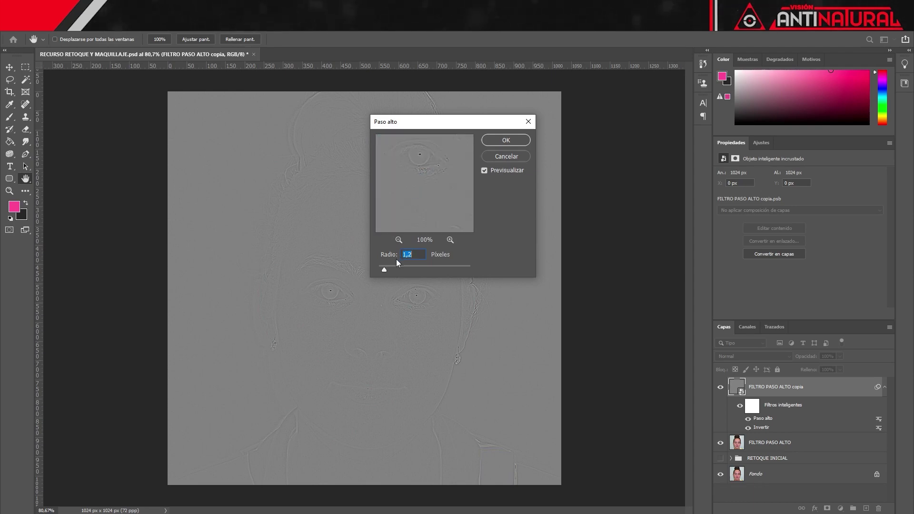
pyautogui.moveTo(384, 269); pyautogui.dragTo(409, 269)
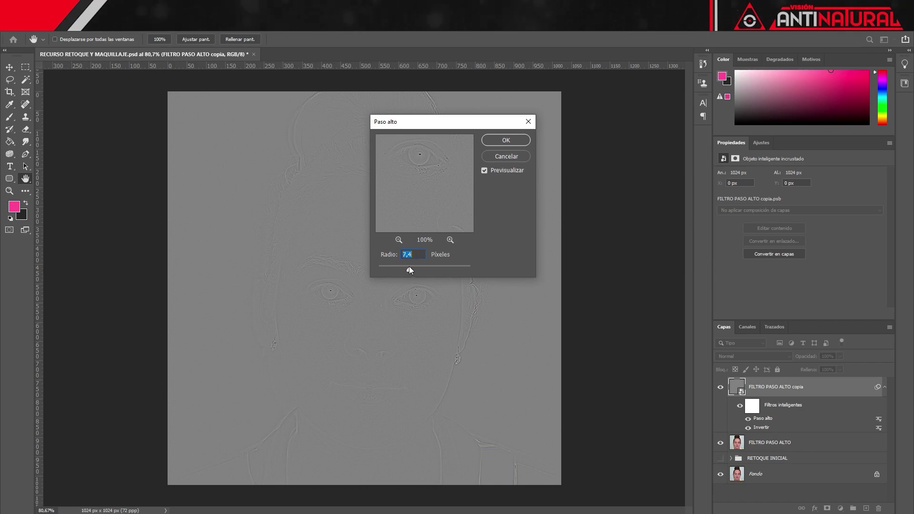
pyautogui.moveTo(410, 269); pyautogui.dragTo(399, 269)
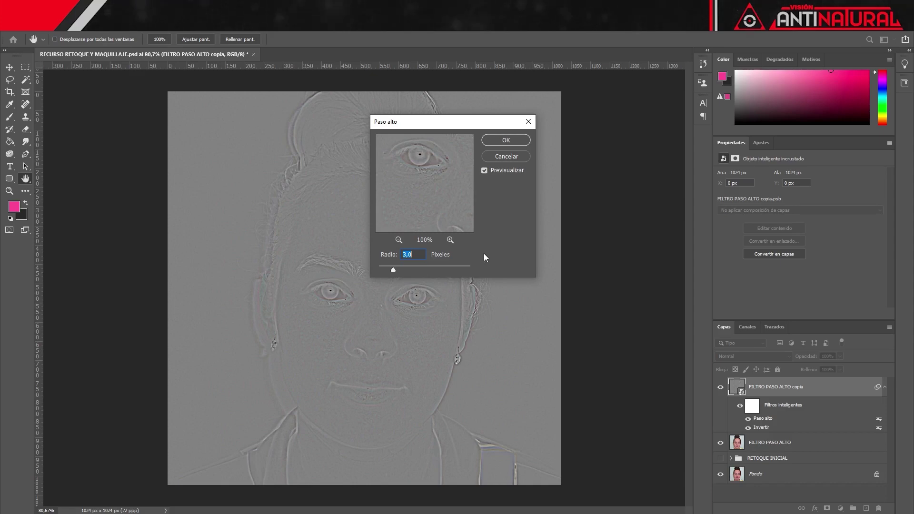
pyautogui.click(494, 140)
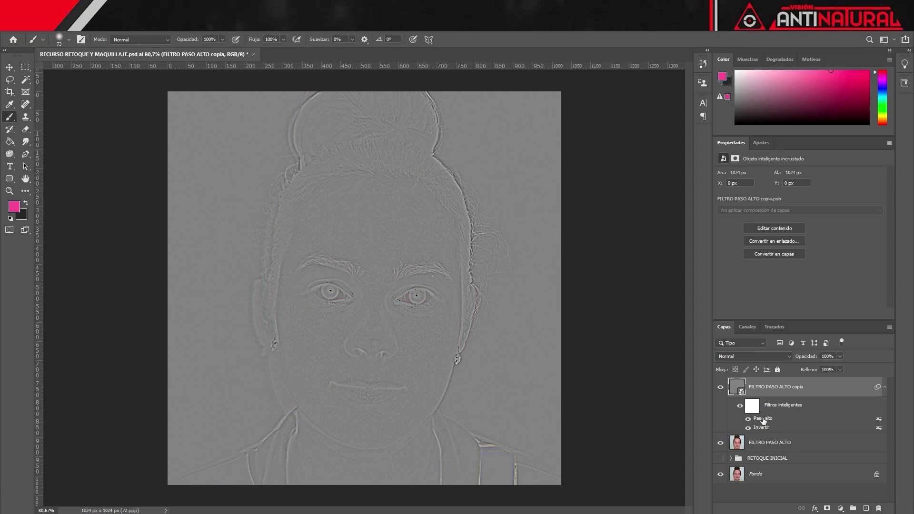
# Review the Paso alto settings, toggle Invertir's visibility, and show the copy layer's blend-mode list.
pyautogui.doubleClick(762, 419)
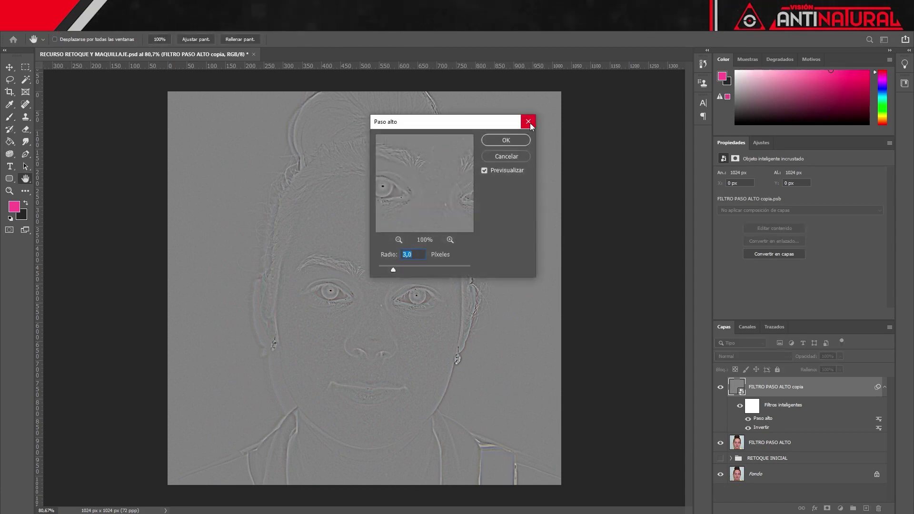
pyautogui.click(529, 122)
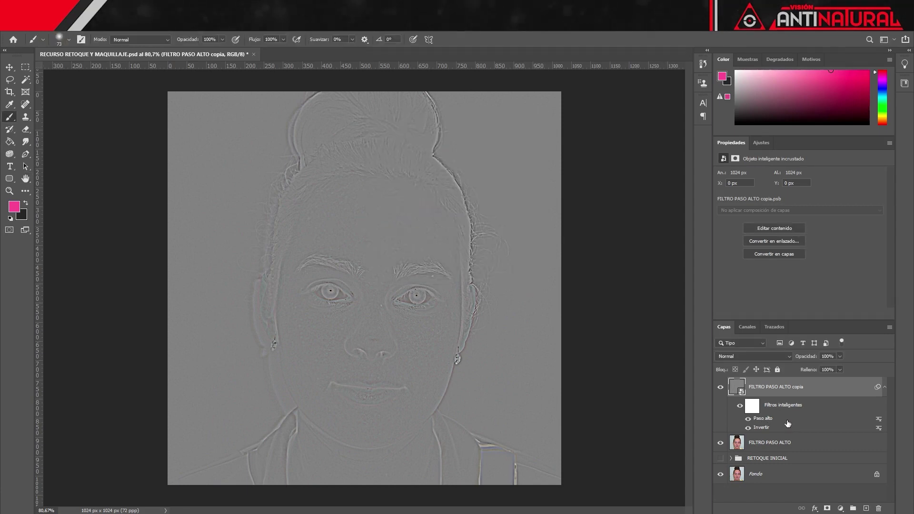
pyautogui.click(747, 428)
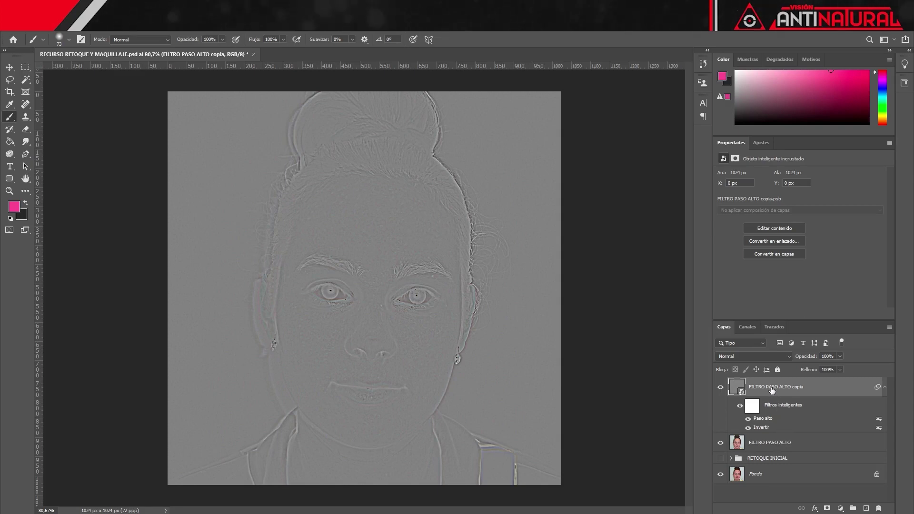
pyautogui.click(773, 356)
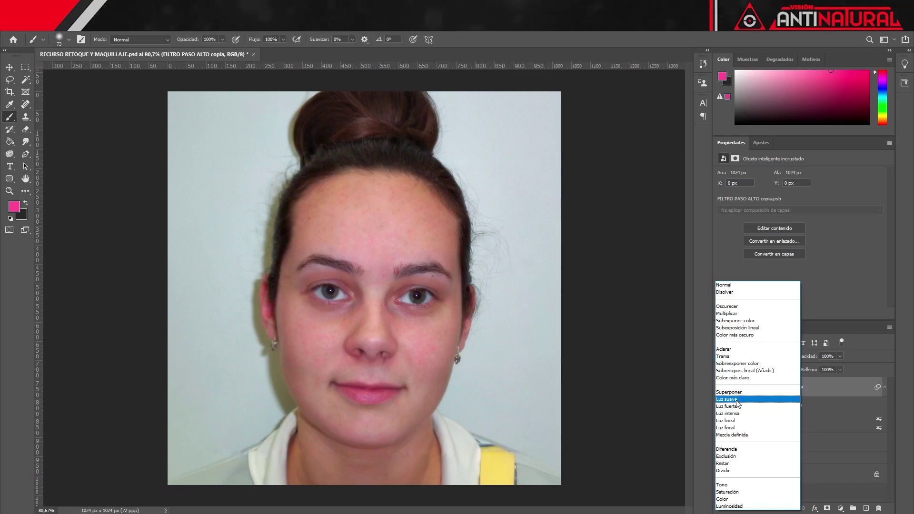
# Set FILTRO PASO ALTO copia to Luz suave blending and zoom in on the face.
pyautogui.click(737, 401)
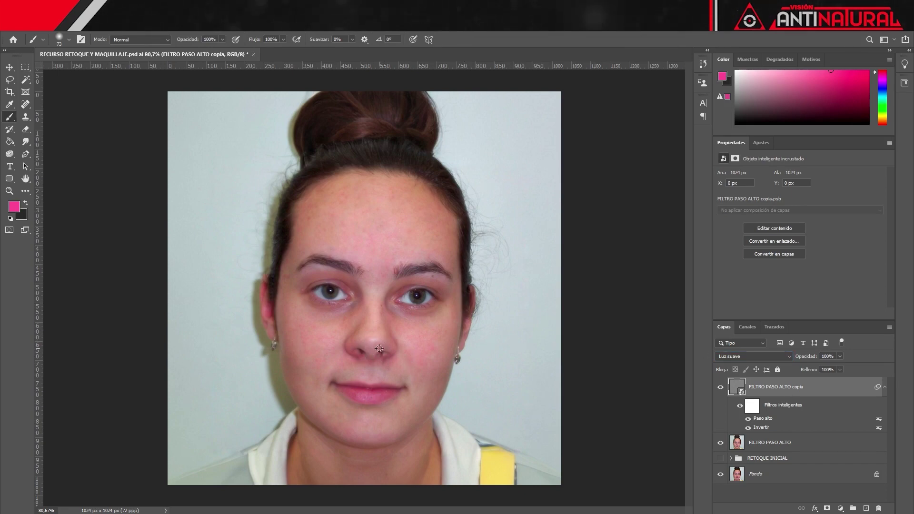
pyautogui.scroll(2, 379, 348)
pyautogui.scroll(1, 379, 349)
pyautogui.scroll(1, 379, 348)
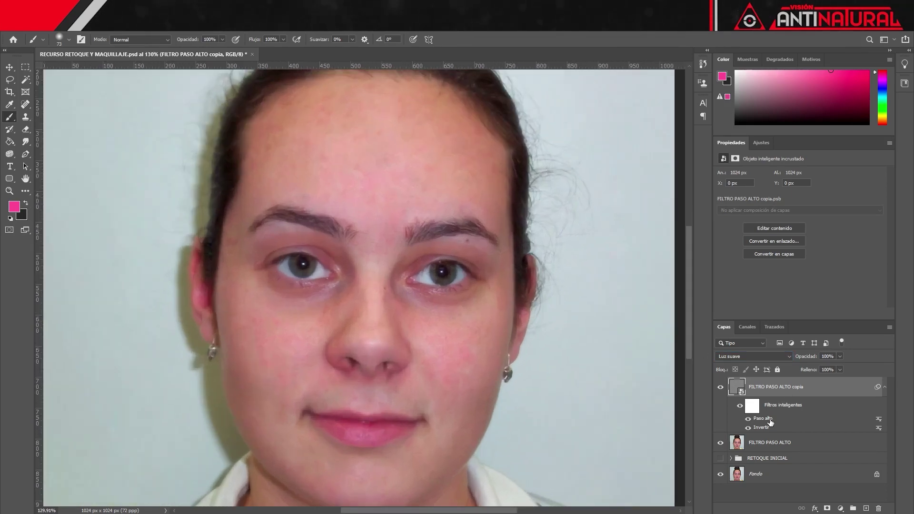
# Change the Paso alto smart filter radius to 4,0 pixels and reselect the FILTRO PASO ALTO copia layer.
pyautogui.doubleClick(763, 418)
pyautogui.moveTo(447, 125); pyautogui.dragTo(655, 133)
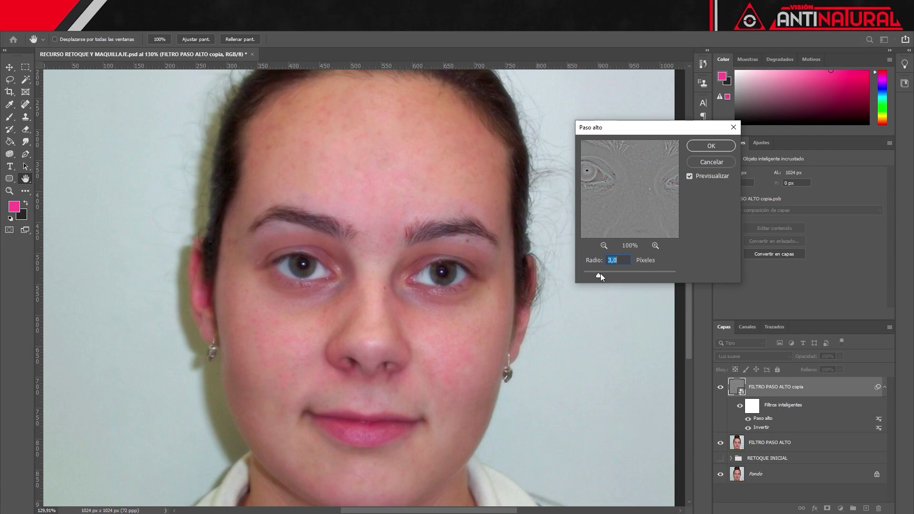
pyautogui.moveTo(599, 275)
pyautogui.mouseDown()
pyautogui.moveTo(632, 270)
pyautogui.moveTo(590, 280)
pyautogui.mouseUp()
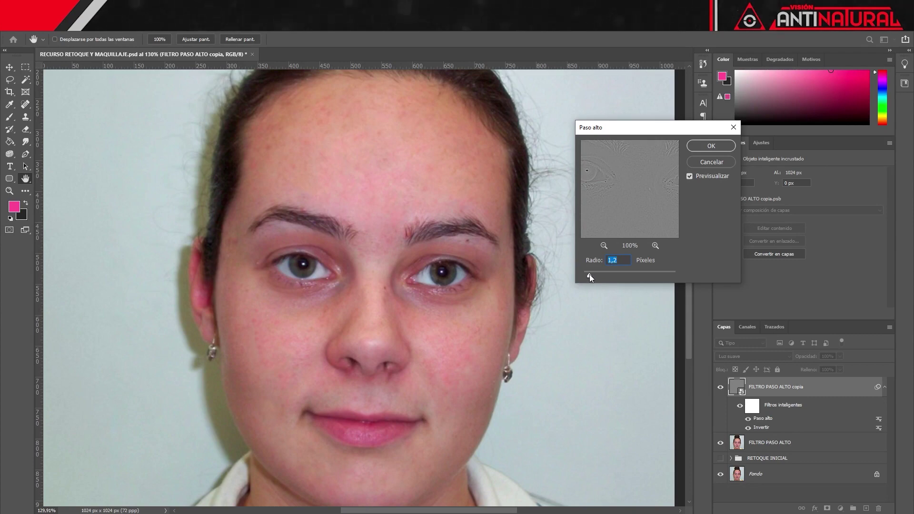
pyautogui.moveTo(589, 275); pyautogui.dragTo(604, 275)
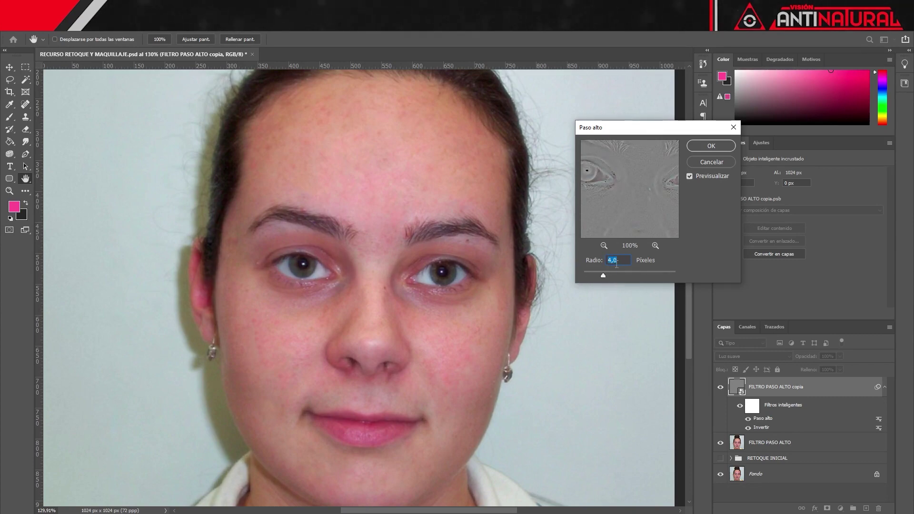
pyautogui.click(700, 147)
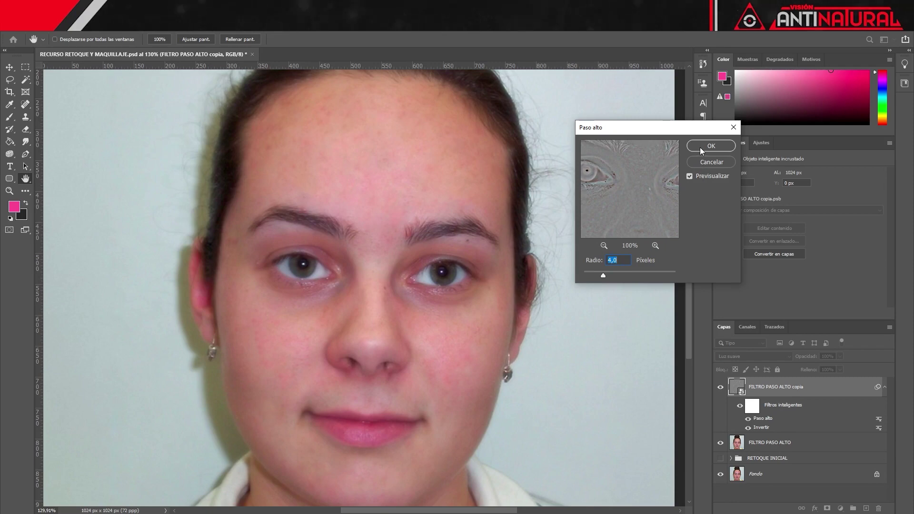
pyautogui.press('b')
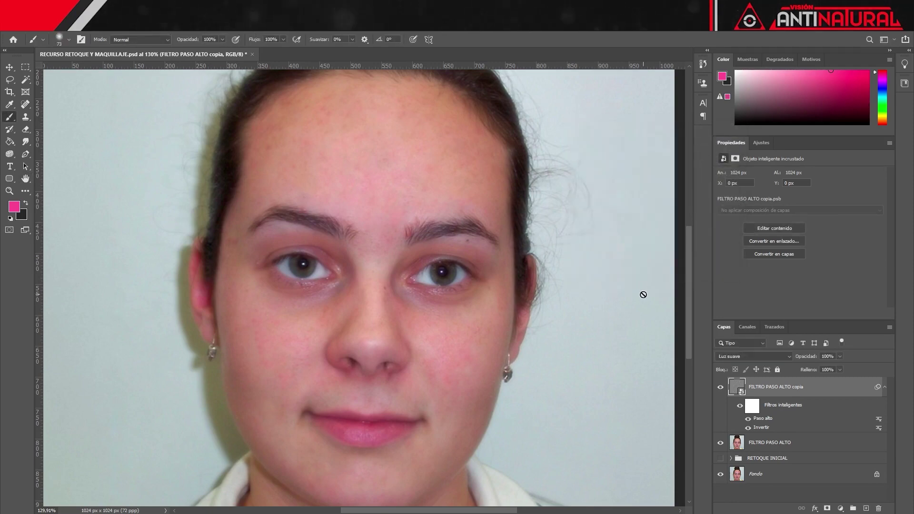
pyautogui.press('d')
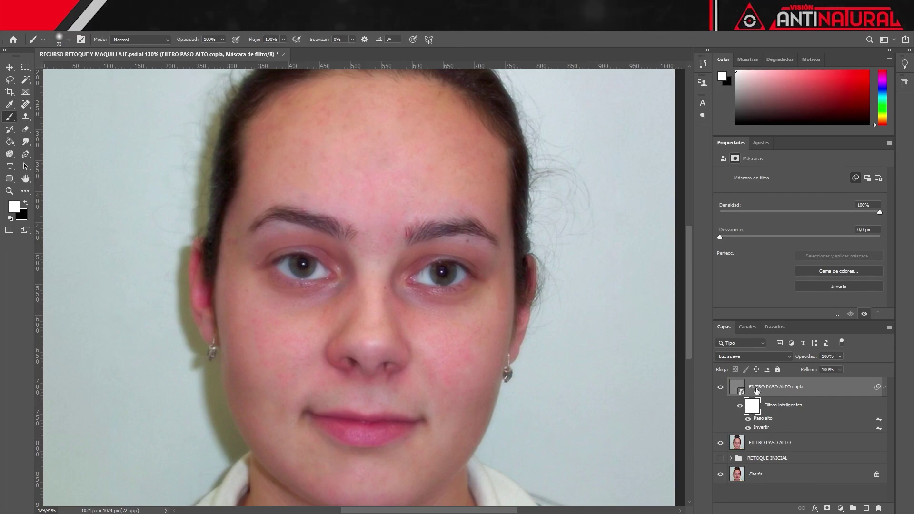
pyautogui.click(757, 391)
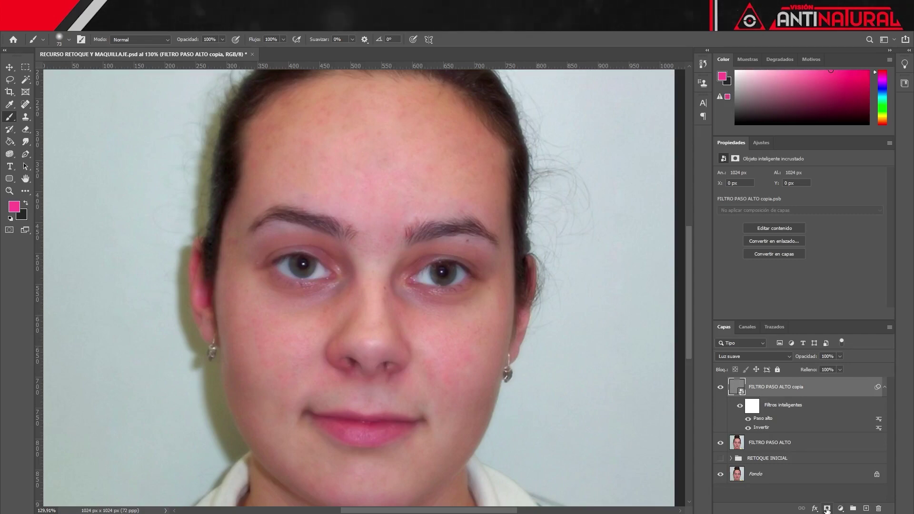
# Add a layer mask to FILTRO PASO ALTO copia and invert it to black.
pyautogui.click(826, 509)
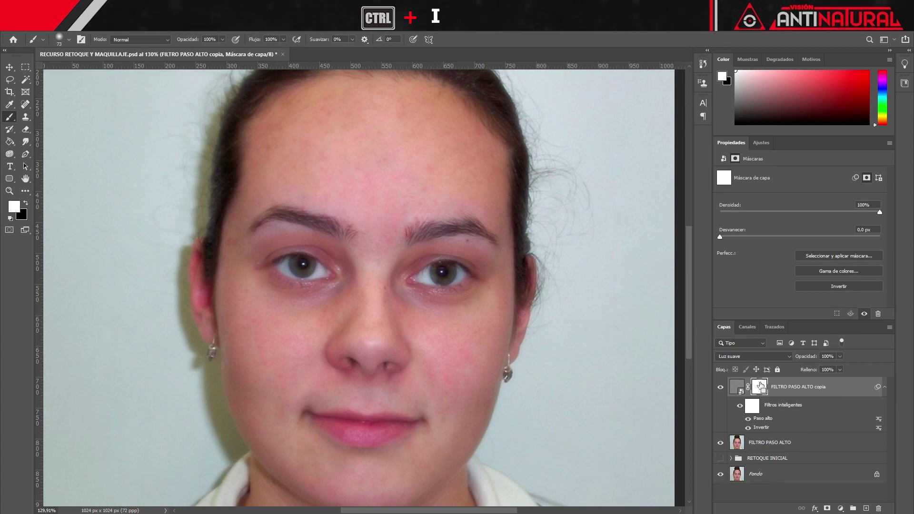
pyautogui.hotkey('ctrl', 'i')
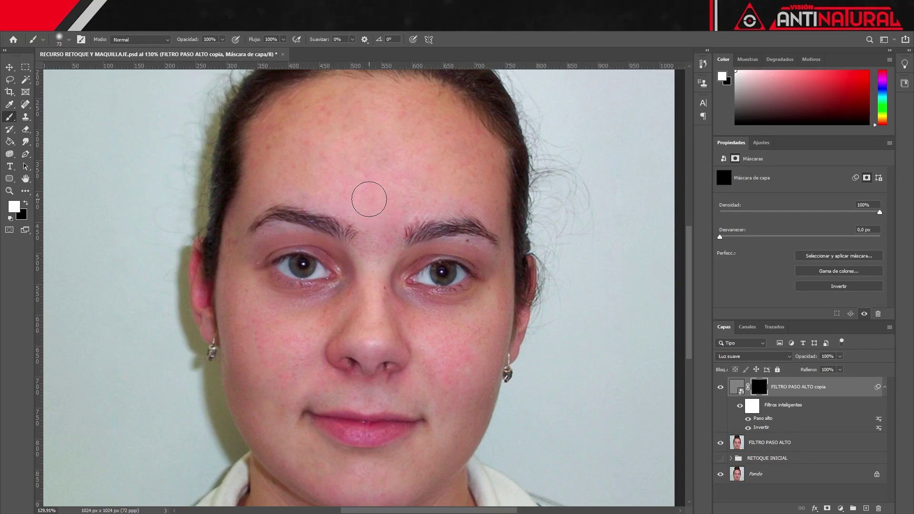
# Adjust the brush size and hardness for painting the mask.
pyautogui.keyDown('alt'); pyautogui.rightClick(369, 199); pyautogui.keyUp('alt')
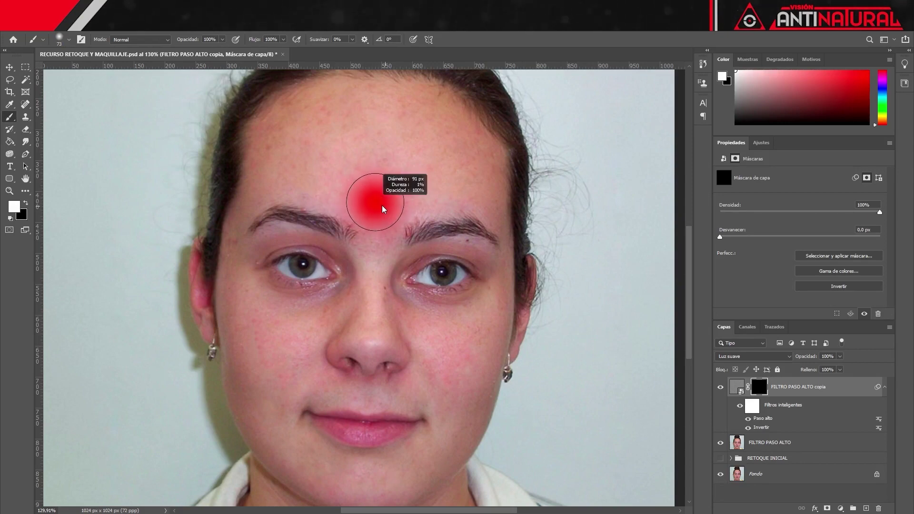
pyautogui.moveTo(376, 207); pyautogui.dragTo(382, 209)
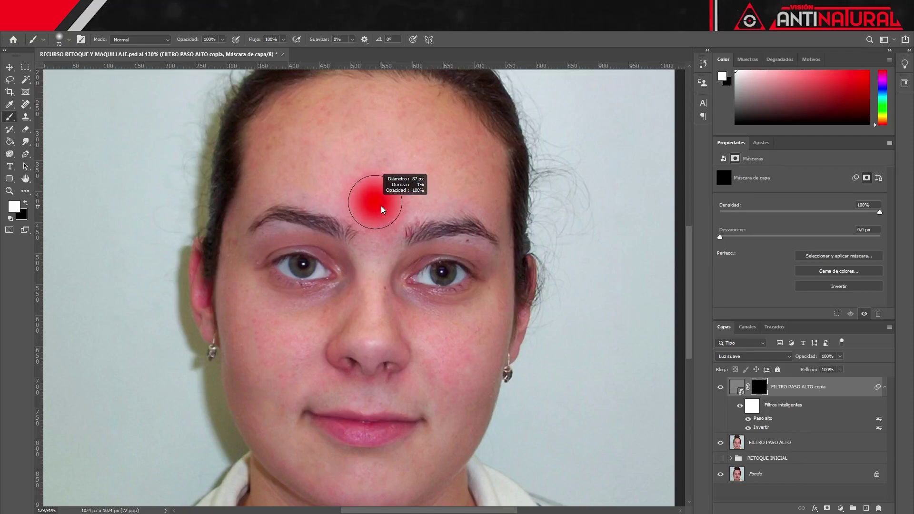
pyautogui.moveTo(384, 189)
pyautogui.mouseDown()
pyautogui.moveTo(386, 214)
pyautogui.moveTo(400, 202)
pyautogui.mouseUp()
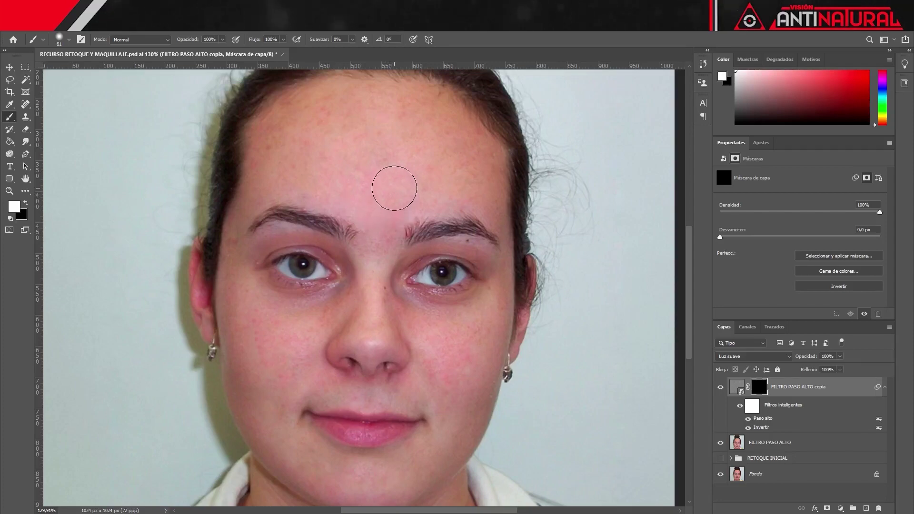
# Paint white on the mask over the forehead, both cheeks, chin and jaw.
pyautogui.moveTo(294, 172)
pyautogui.mouseDown()
pyautogui.moveTo(310, 159)
pyautogui.moveTo(390, 176)
pyautogui.moveTo(391, 202)
pyautogui.mouseUp()
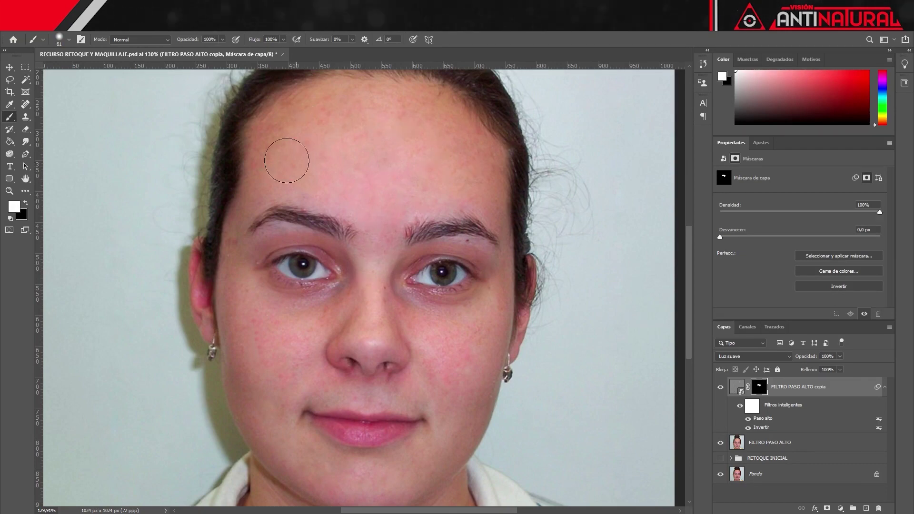
pyautogui.moveTo(286, 336)
pyautogui.mouseDown()
pyautogui.moveTo(288, 363)
pyautogui.moveTo(293, 338)
pyautogui.moveTo(255, 322)
pyautogui.moveTo(265, 367)
pyautogui.mouseUp()
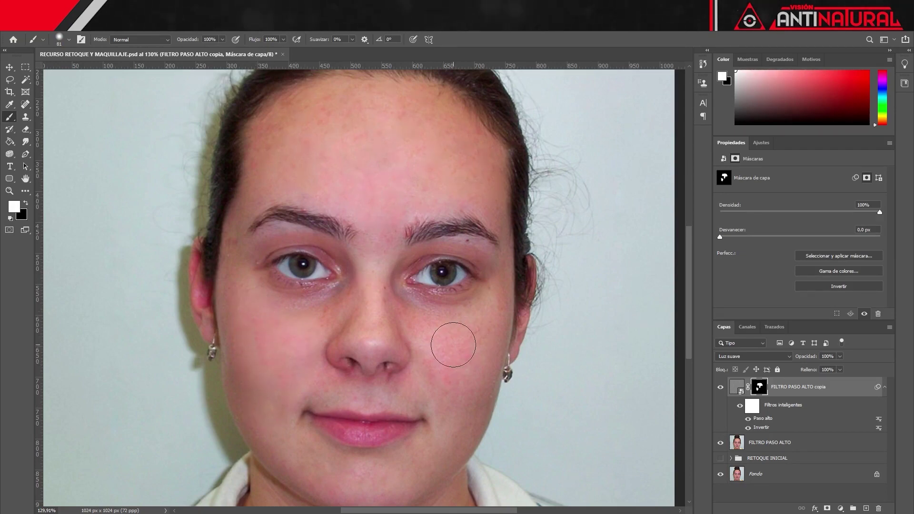
pyautogui.moveTo(439, 342)
pyautogui.mouseDown()
pyautogui.moveTo(453, 367)
pyautogui.moveTo(444, 355)
pyautogui.mouseUp()
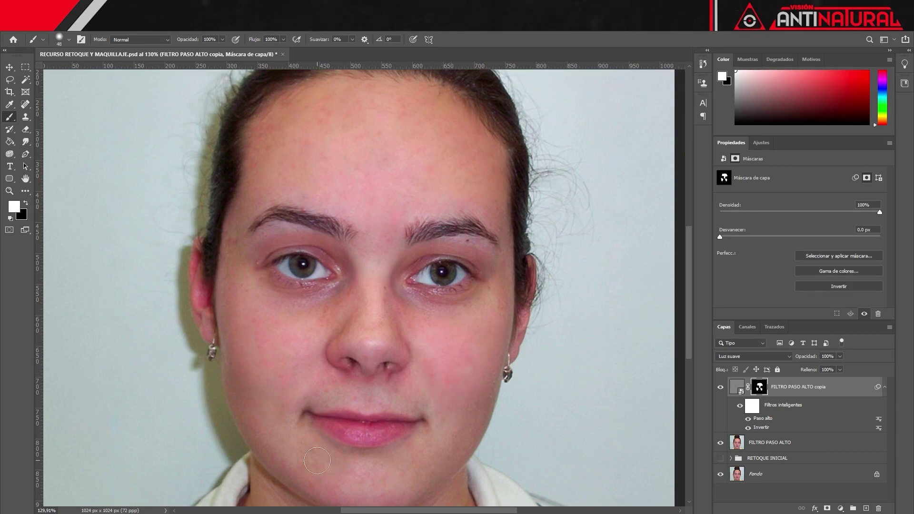
pyautogui.moveTo(313, 465)
pyautogui.mouseDown()
pyautogui.moveTo(387, 473)
pyautogui.moveTo(371, 480)
pyautogui.mouseUp()
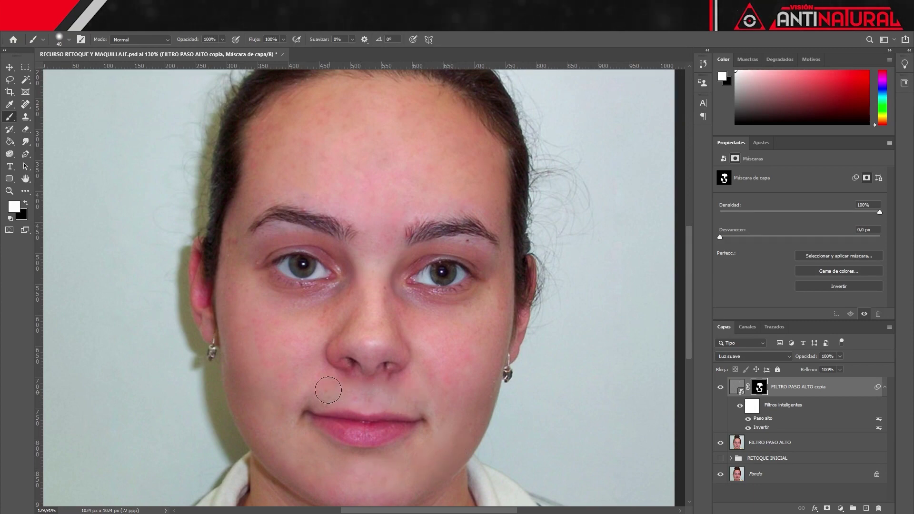
pyautogui.keyDown('alt'); pyautogui.scroll(3, 438, 343); pyautogui.keyUp('alt')
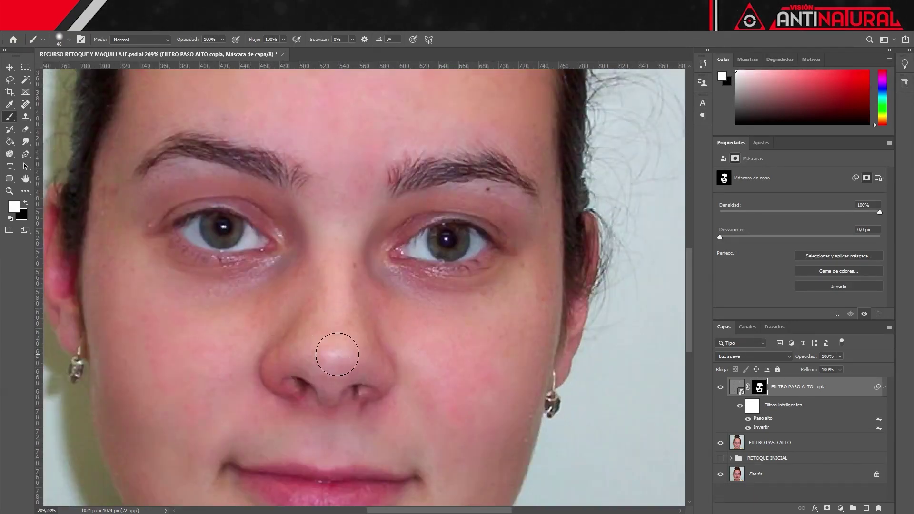
# Zoom in on the eyes and enlarge the brush to about 35 pixels.
pyautogui.scroll(2, 338, 155)
pyautogui.moveTo(508, 156); pyautogui.dragTo(505, 163)
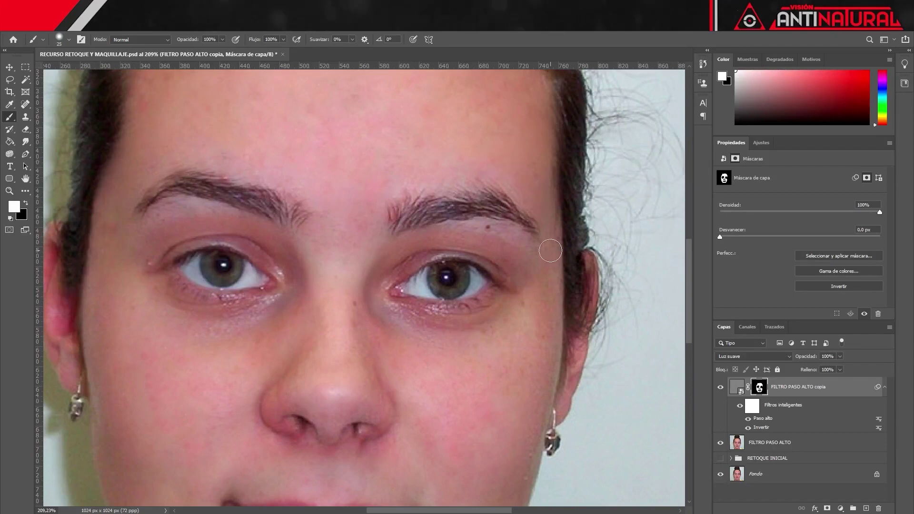
pyautogui.scroll(4, 333, 191)
pyautogui.scroll(1, 179, 204)
pyautogui.scroll(2, 286, 167)
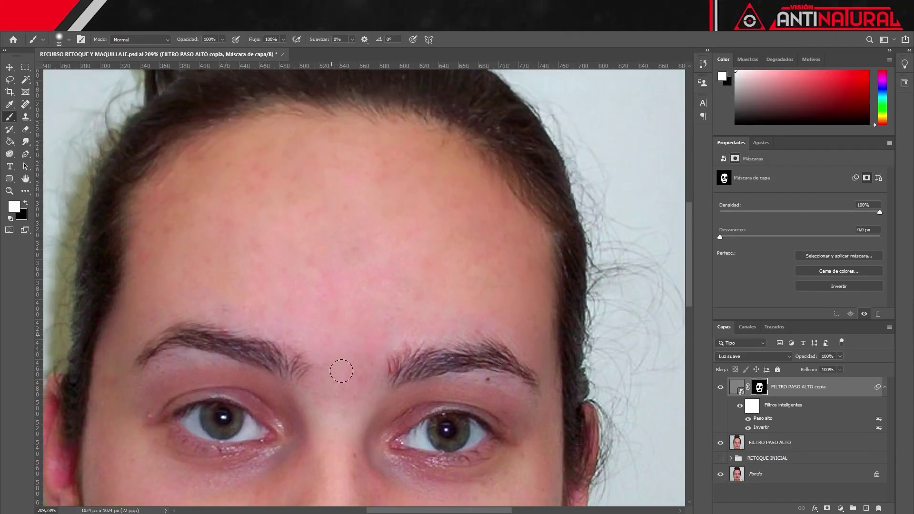
pyautogui.scroll(-4, 381, 405)
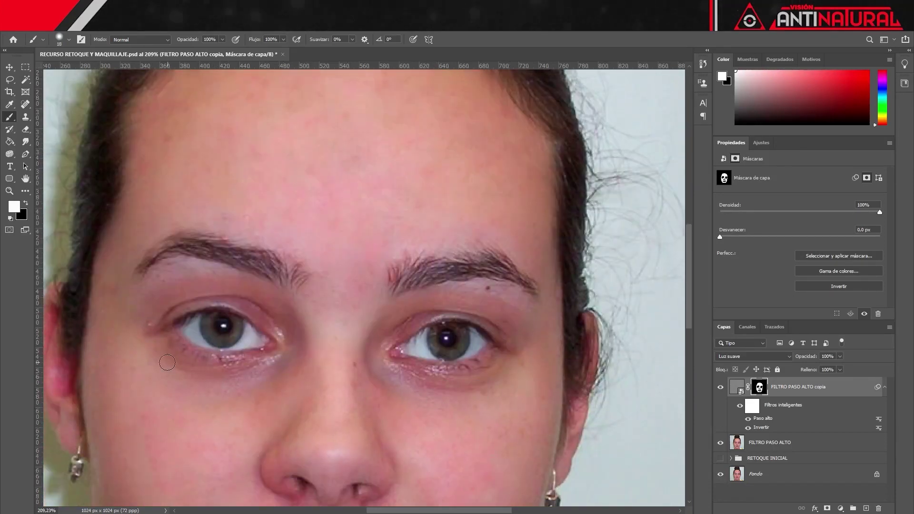
pyautogui.moveTo(419, 339)
pyautogui.mouseDown()
pyautogui.moveTo(454, 364)
pyautogui.moveTo(479, 367)
pyautogui.mouseUp()
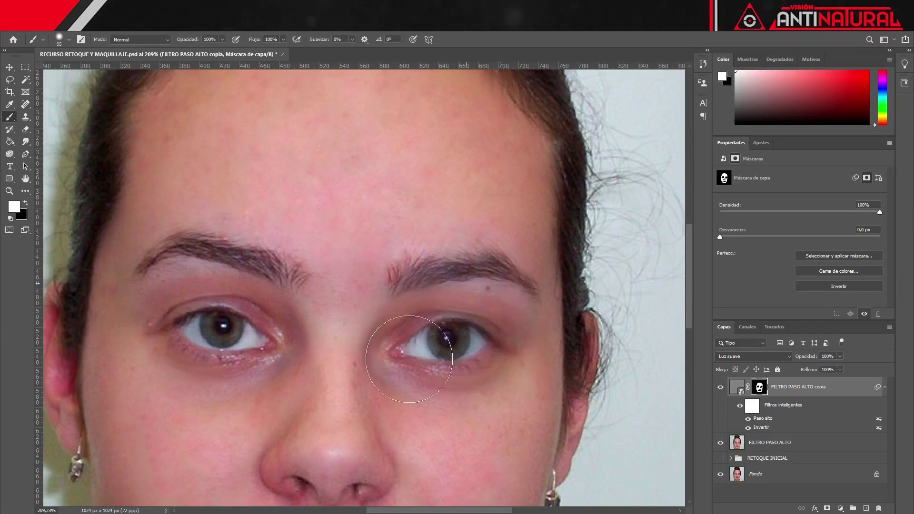
# Paint black over the right eye to hide smoothing, then switch to a softer 48 px white brush.
pyautogui.press('x')
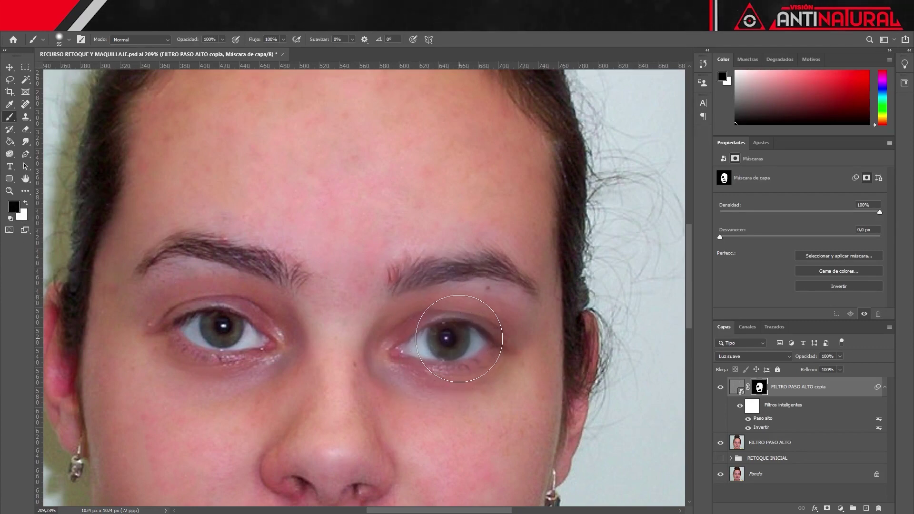
pyautogui.moveTo(469, 325)
pyautogui.mouseDown()
pyautogui.moveTo(420, 331)
pyautogui.moveTo(521, 298)
pyautogui.moveTo(436, 304)
pyautogui.moveTo(461, 322)
pyautogui.mouseUp()
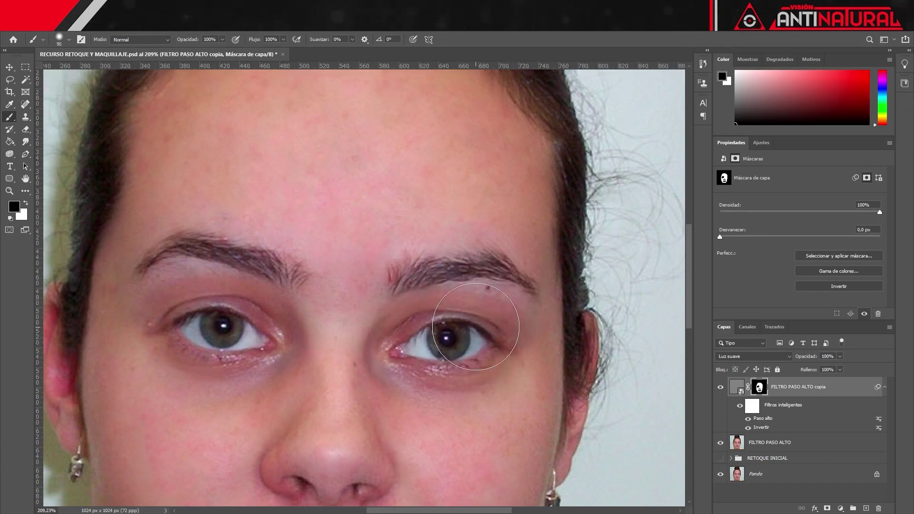
pyautogui.press('x')
pyautogui.moveTo(494, 354); pyautogui.dragTo(460, 358)
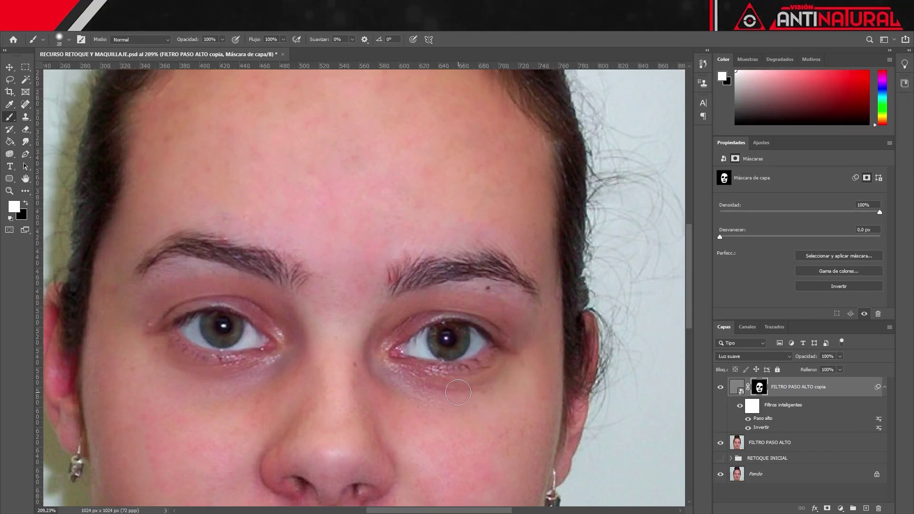
pyautogui.scroll(-2, 399, 333)
pyautogui.scroll(-3, 400, 352)
pyautogui.scroll(-2, 402, 371)
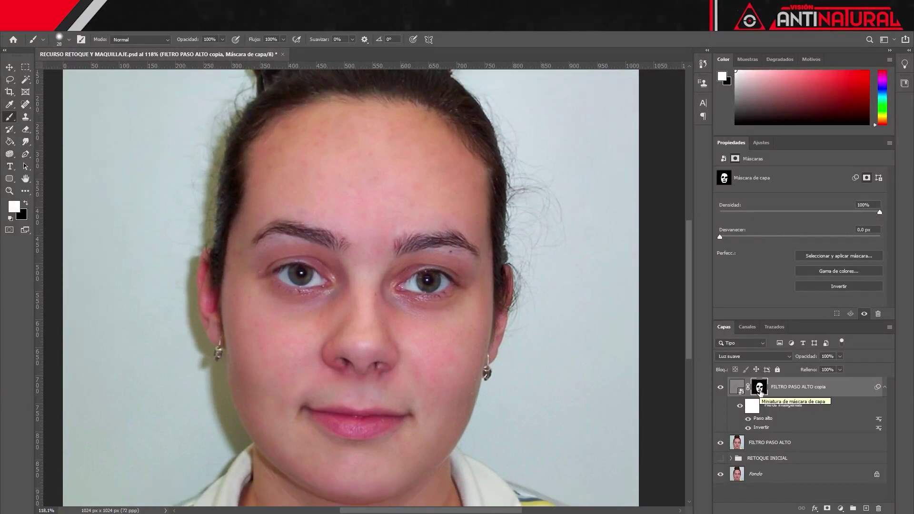
# View the mask alone, set its feather to 0,5 px and density to 100%, then return to the photo.
pyautogui.keyDown('alt'); pyautogui.click(761, 389); pyautogui.keyUp('alt')
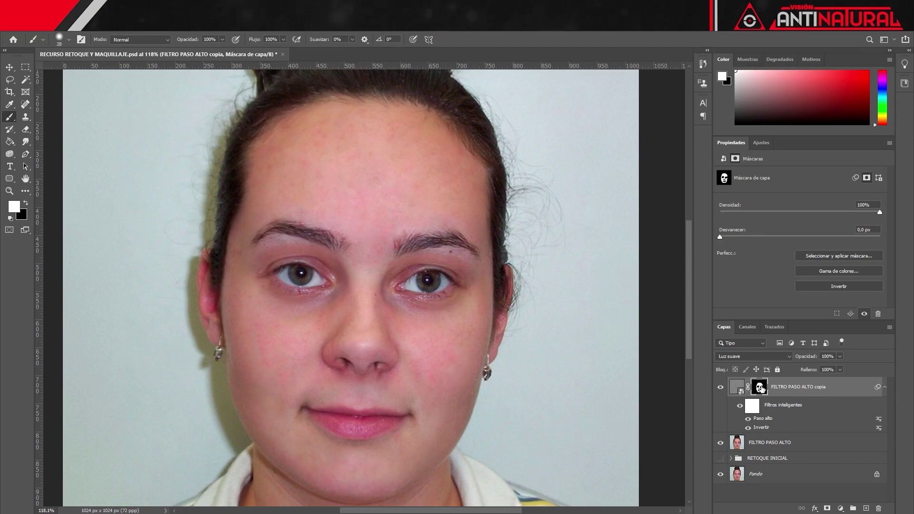
pyautogui.keyDown('alt'); pyautogui.click(761, 389); pyautogui.keyUp('alt')
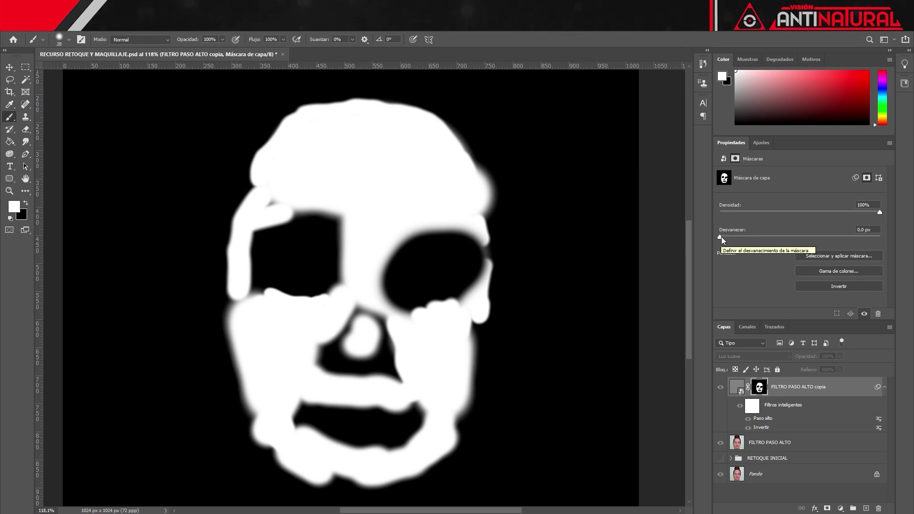
pyautogui.moveTo(720, 237); pyautogui.dragTo(737, 237)
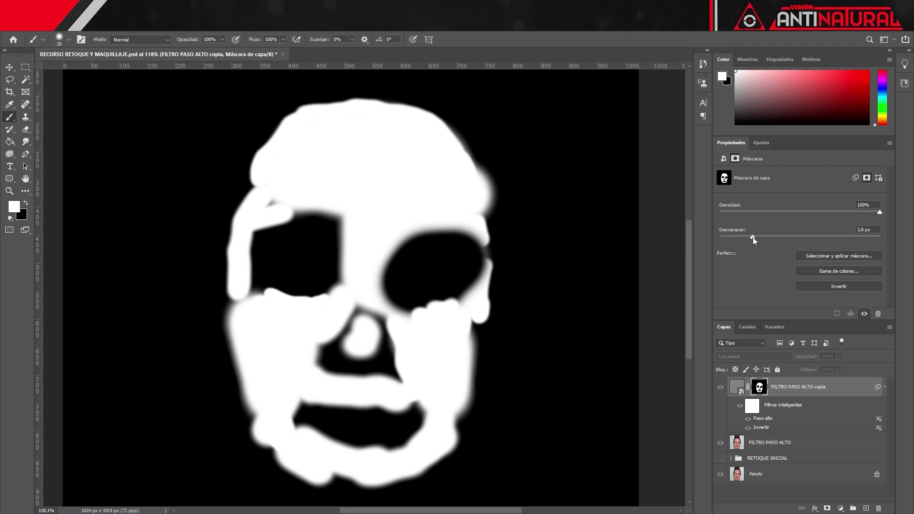
pyautogui.moveTo(753, 237)
pyautogui.mouseDown()
pyautogui.moveTo(811, 234)
pyautogui.moveTo(778, 241)
pyautogui.mouseUp()
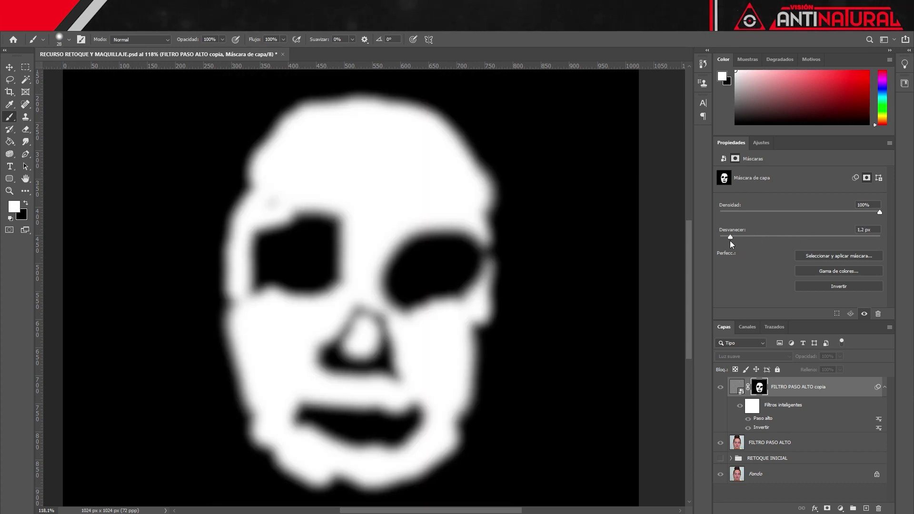
pyautogui.moveTo(732, 244); pyautogui.dragTo(726, 244)
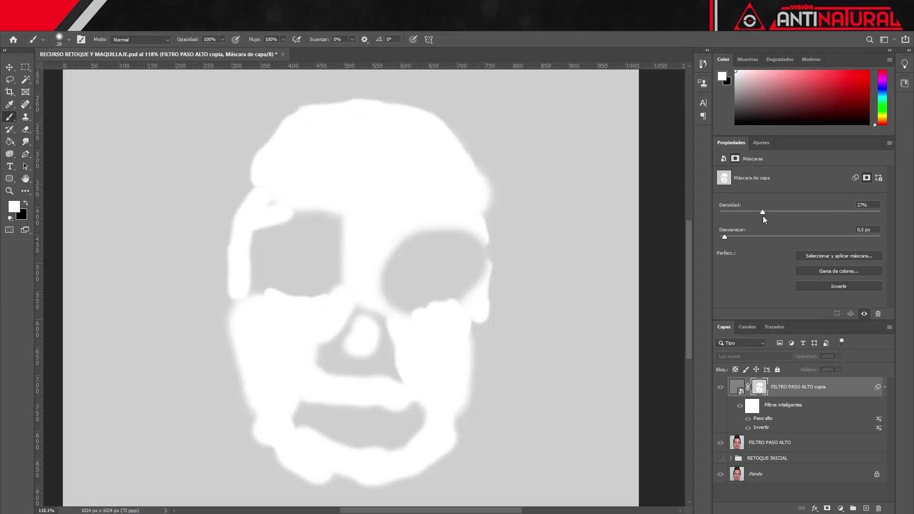
pyautogui.moveTo(763, 214); pyautogui.dragTo(897, 216)
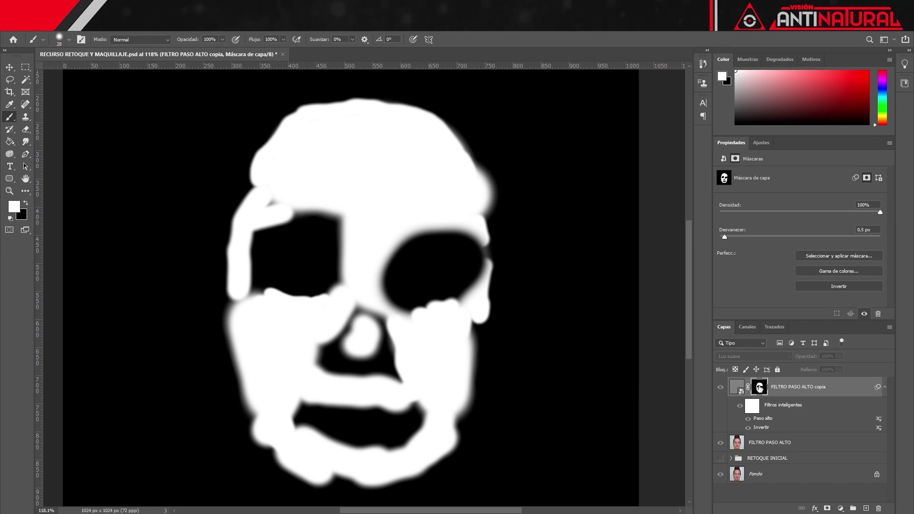
pyautogui.keyDown('alt'); pyautogui.click(760, 388); pyautogui.keyUp('alt')
pyautogui.keyDown('alt'); pyautogui.click(760, 388); pyautogui.keyUp('alt')
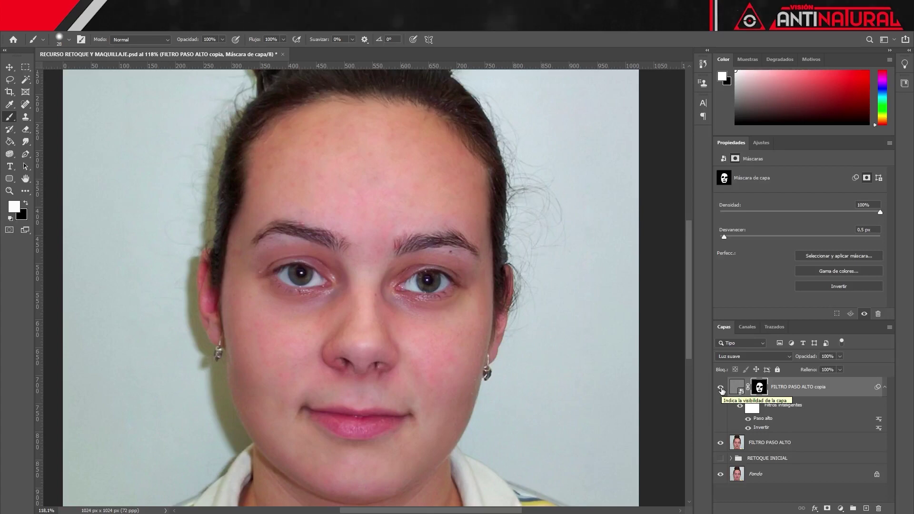
pyautogui.click(721, 388)
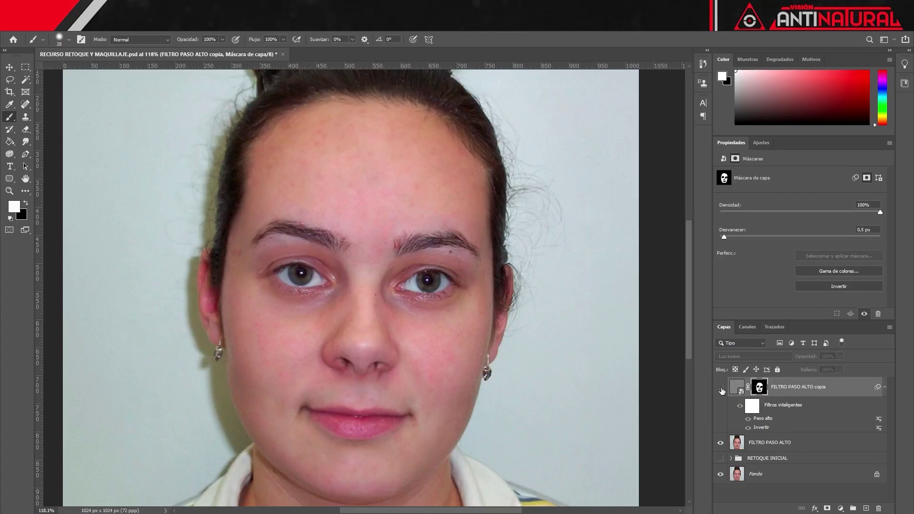
pyautogui.click(721, 388)
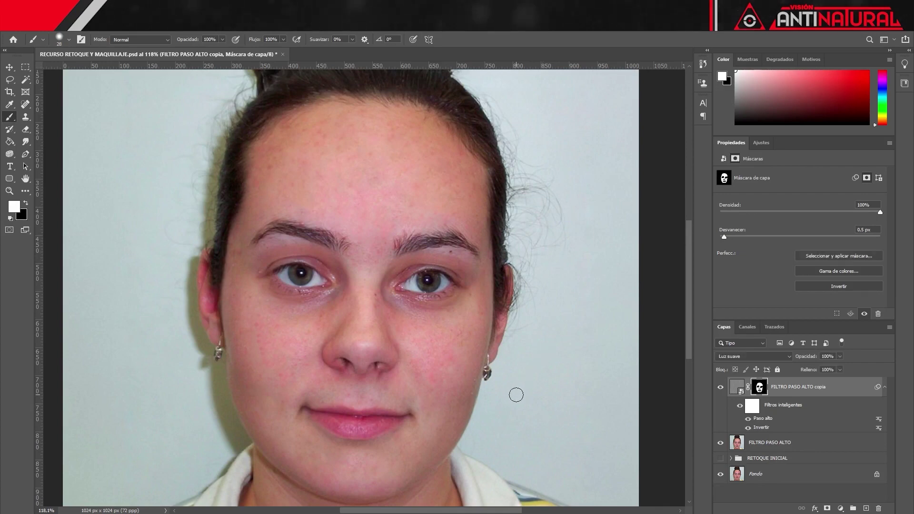
pyautogui.scroll(3, 464, 395)
pyautogui.scroll(2, 463, 395)
pyautogui.scroll(1, 463, 395)
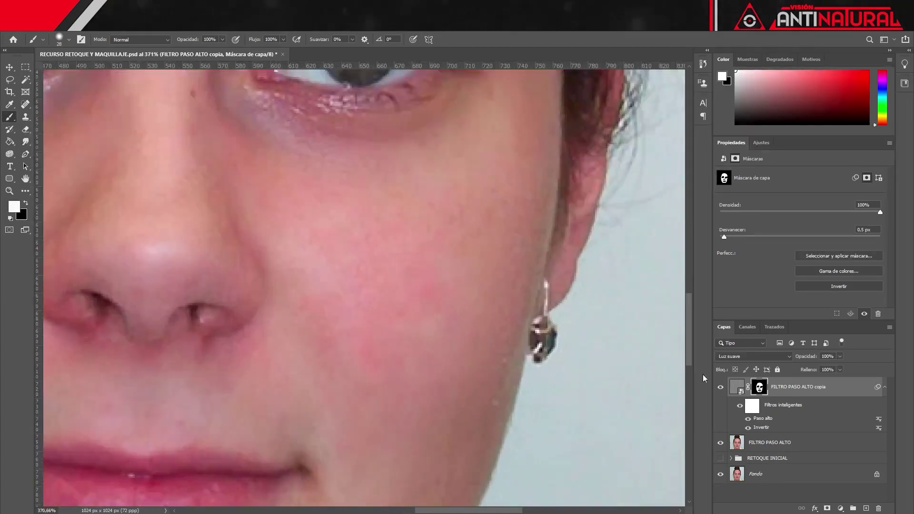
pyautogui.click(721, 388)
pyautogui.click(720, 391)
pyautogui.scroll(-3, 452, 306)
pyautogui.scroll(-1, 381, 300)
pyautogui.scroll(1, 414, 305)
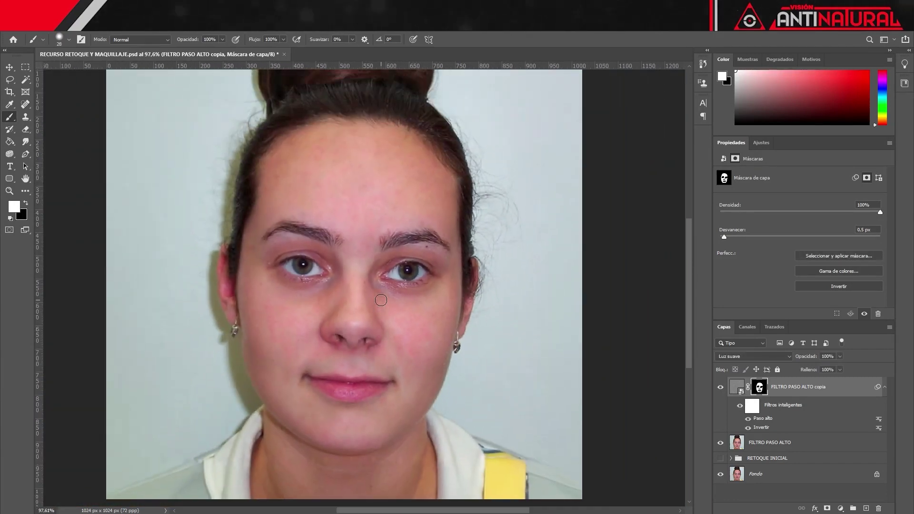